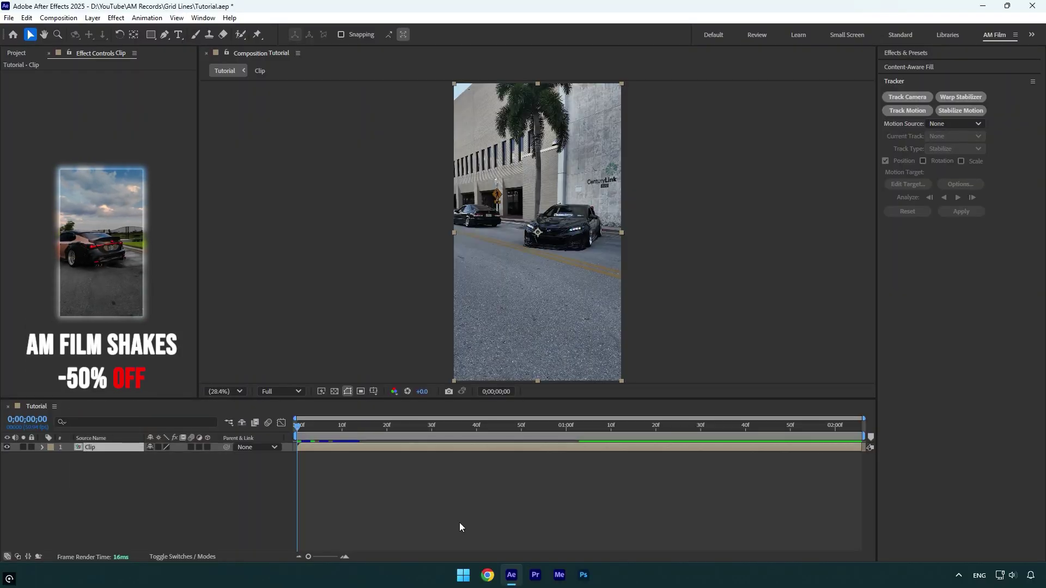
Create a white 3000 × 3000 px solid layer named Grid above the clip.
right_click(146, 491)
mouse_move(174, 357)
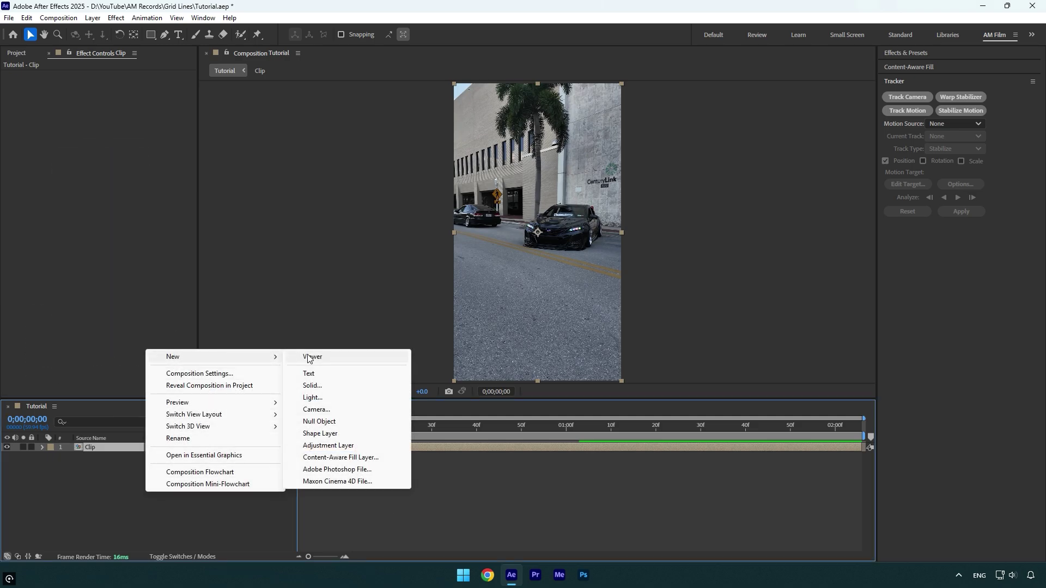
click(325, 387)
text(Grid)
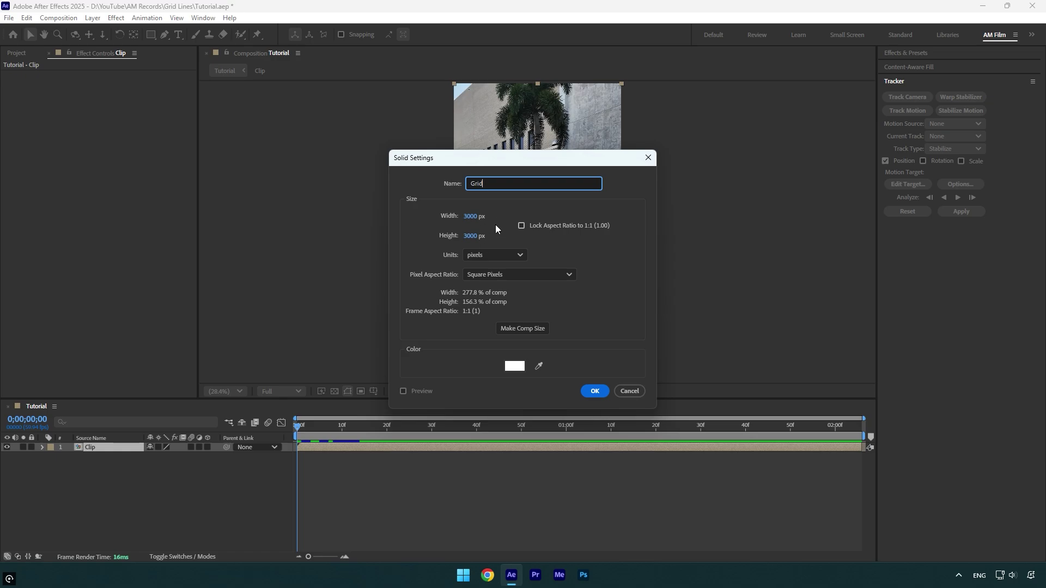
click(595, 391)
Apply the Grid effect to the new Grid solid.
key(ctrl+space)
text(grid)
key(Return)
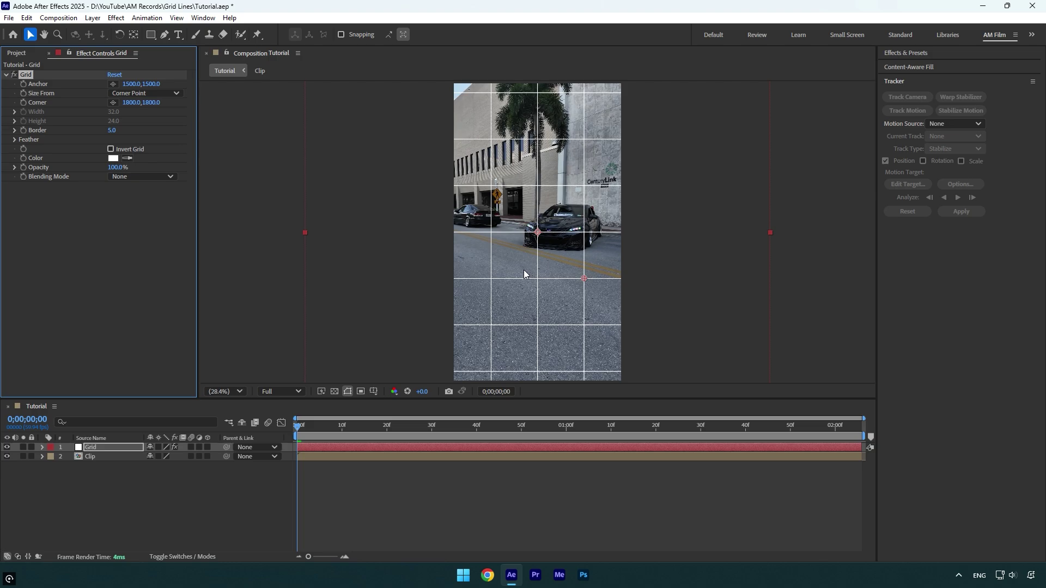
Add Turbulent Displace to the Grid layer with Twist Smoother displacement, Amount 141 and Size 126.
key(ctrl+space)
text(turbul)
key(Return)
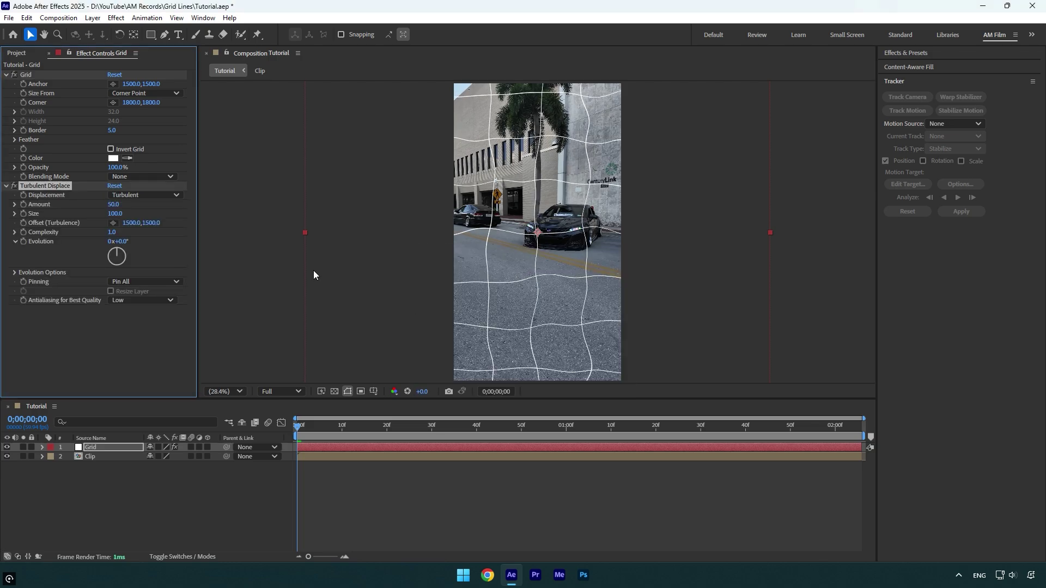
click(135, 196)
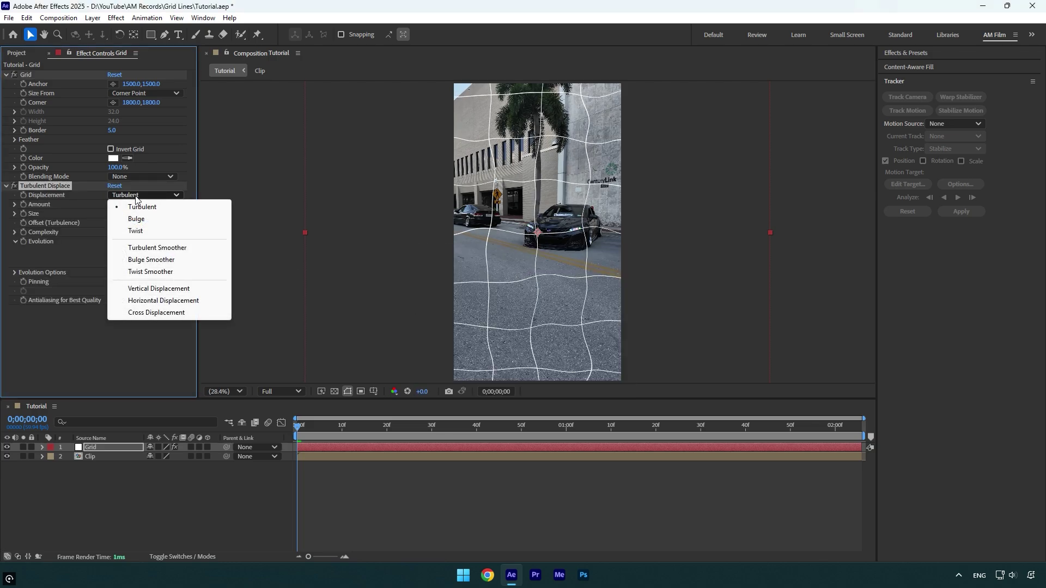
click(152, 269)
mouse_move(117, 205)
mouse_down()
mouse_move(165, 203)
mouse_move(129, 216)
mouse_up()
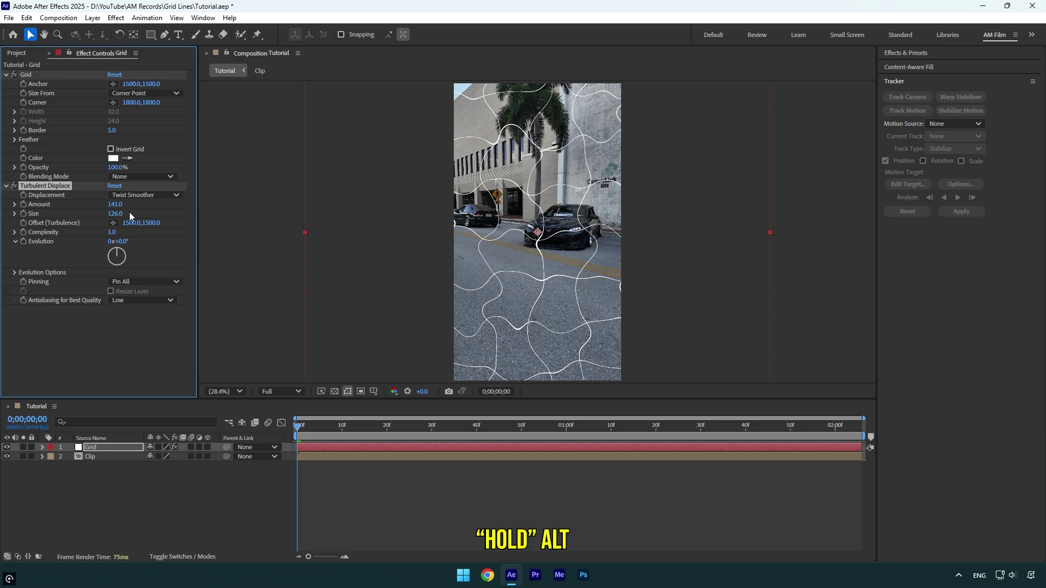
Drive the Turbulent Displace Evolution with the expression time*150, preview the motion, and set Antialiasing for Best Quality to High.
alt+click(24, 242)
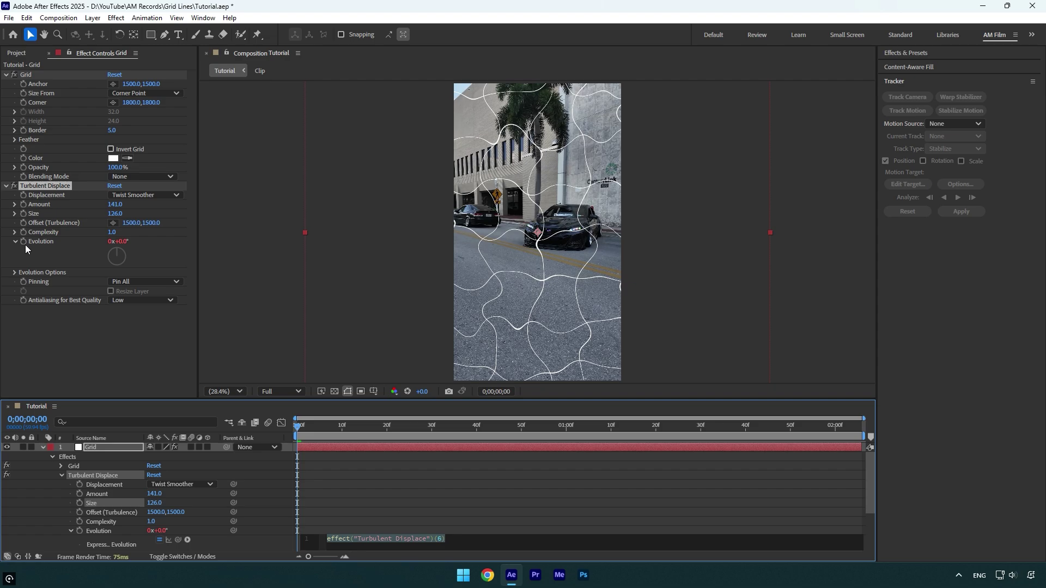
text(time*1)
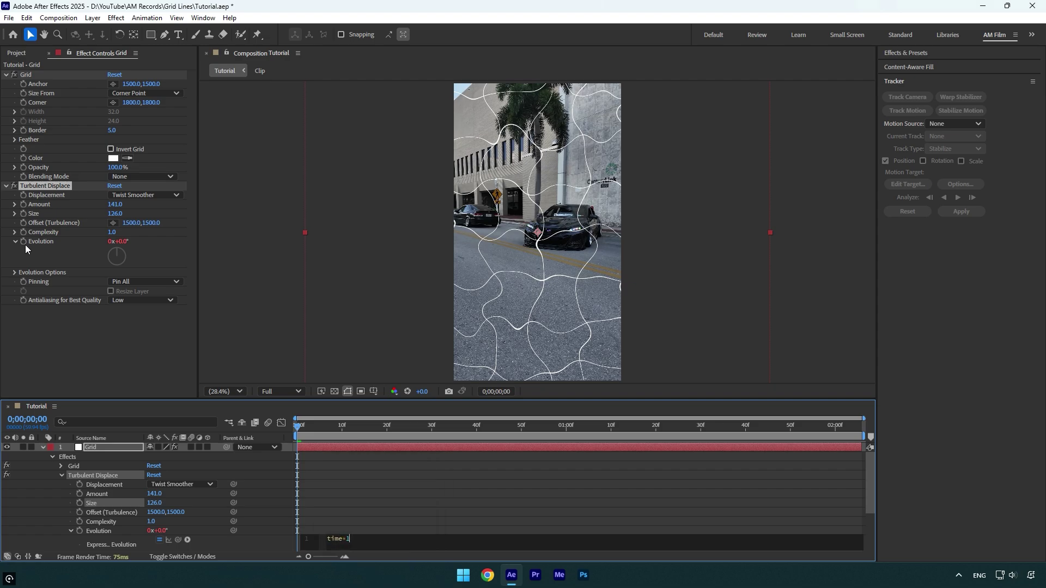
text(50)
click(322, 434)
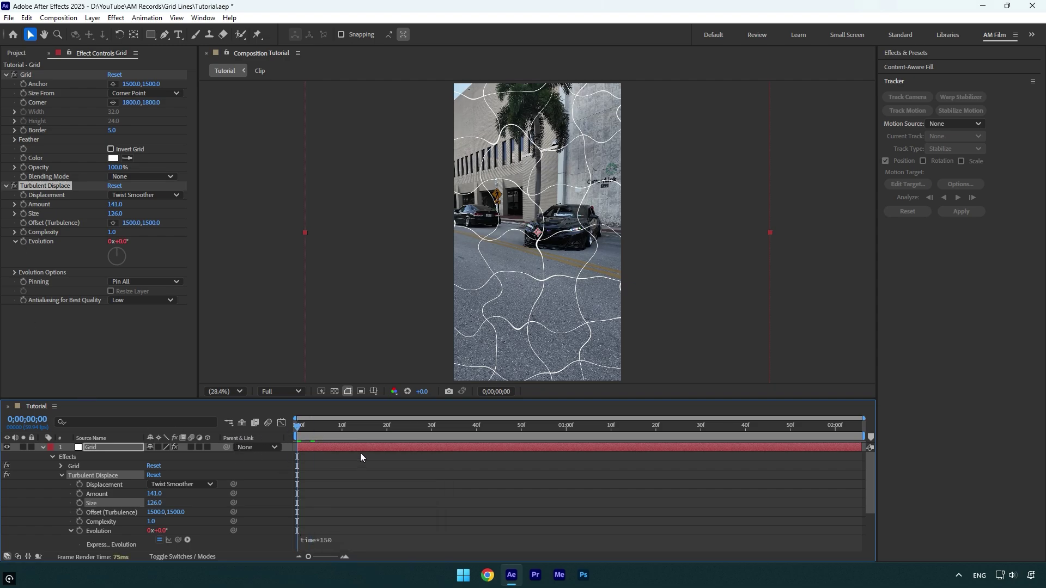
key(space)
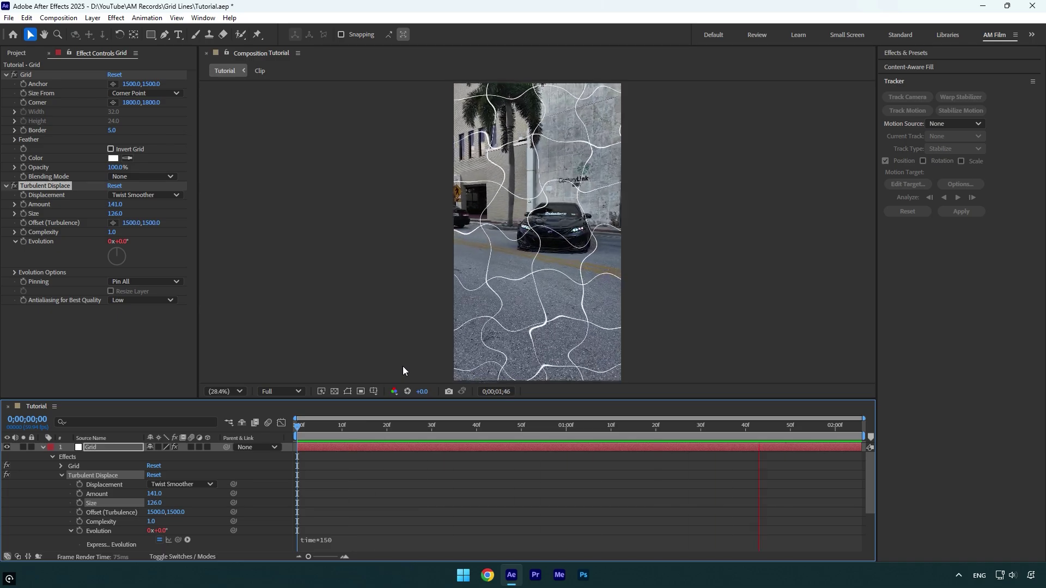
key(space)
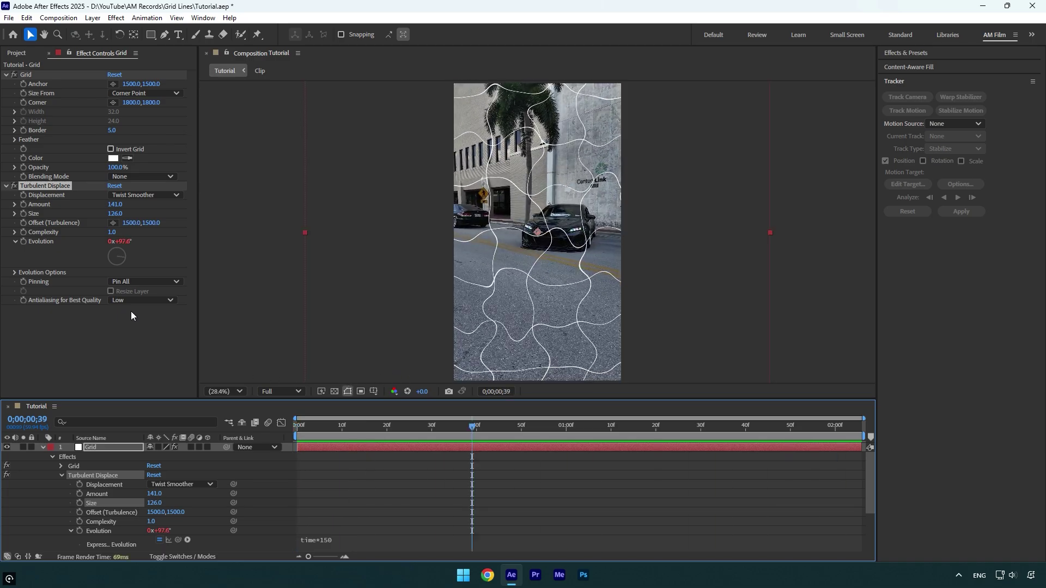
click(123, 301)
click(137, 322)
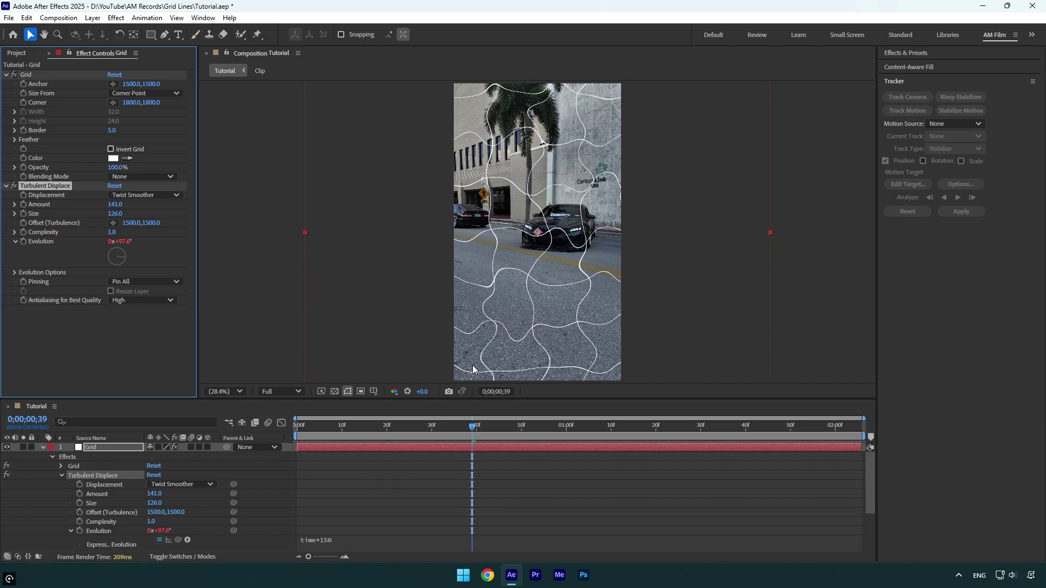
Add a Tint effect to the Grid layer and map white to a saturated yellow.
key(ctrl+space)
text(tint)
key(Return)
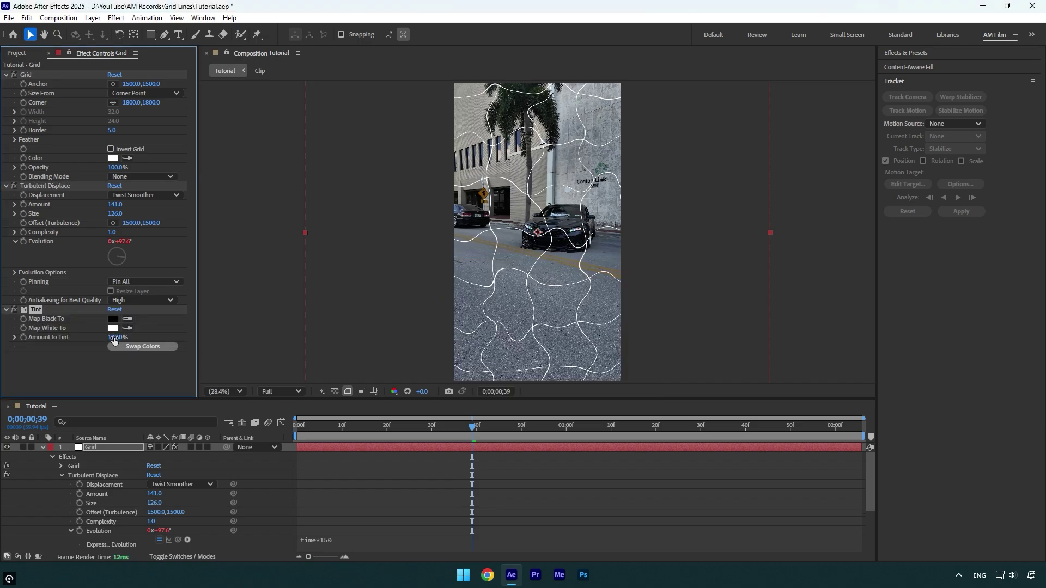
click(113, 329)
drag(487, 201, 285, 189)
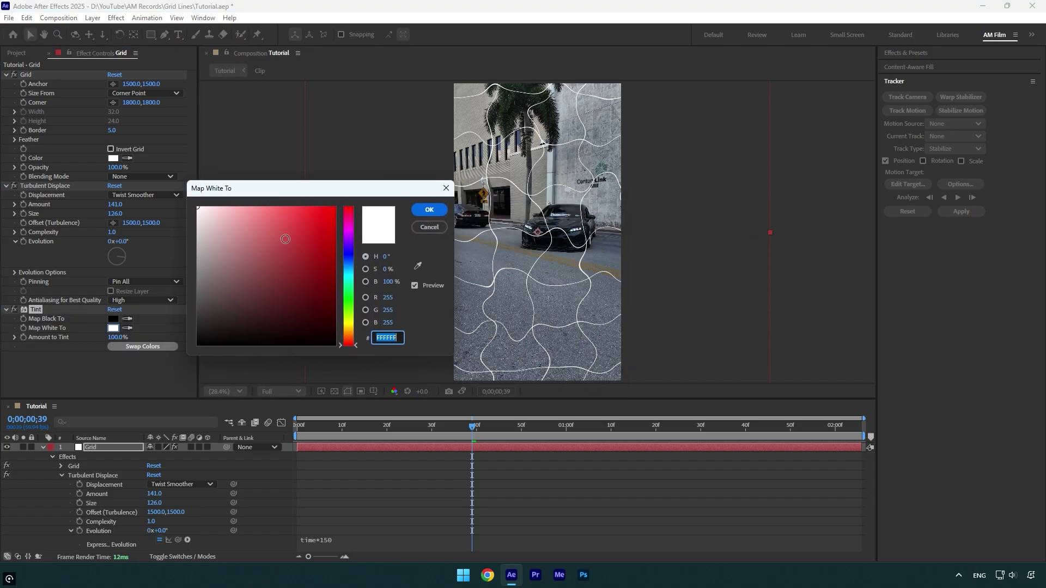
drag(347, 320, 350, 326)
drag(327, 216, 341, 202)
mouse_move(350, 323)
mouse_down()
mouse_move(358, 259)
mouse_move(355, 326)
mouse_up()
click(435, 212)
Add Deep Glow to the Grid layer with Exposure 0.80, preview the glowing lines from the start, and collapse the layer's properties.
key(ctrl+space)
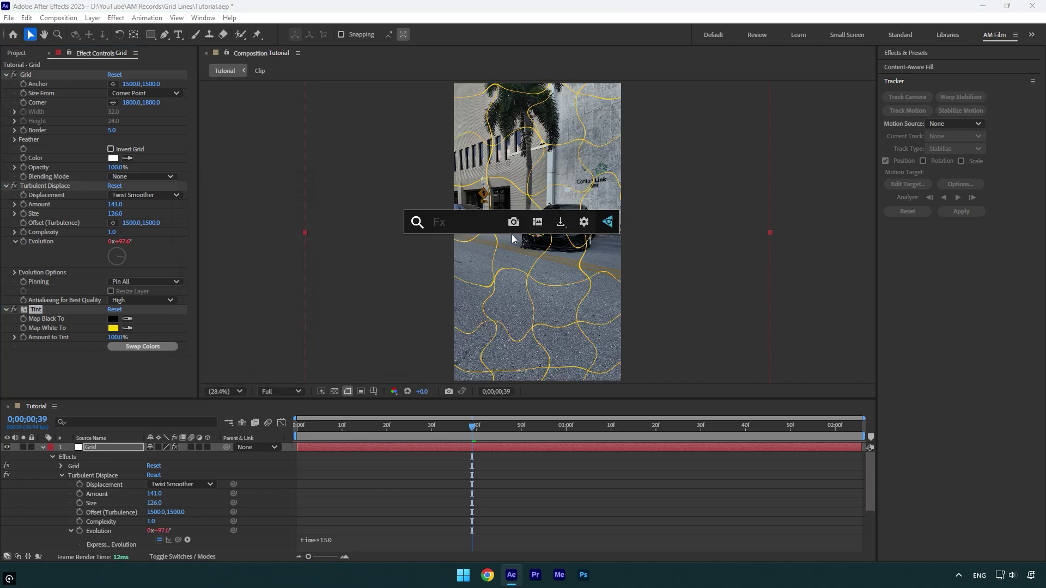
text(deep)
key(Return)
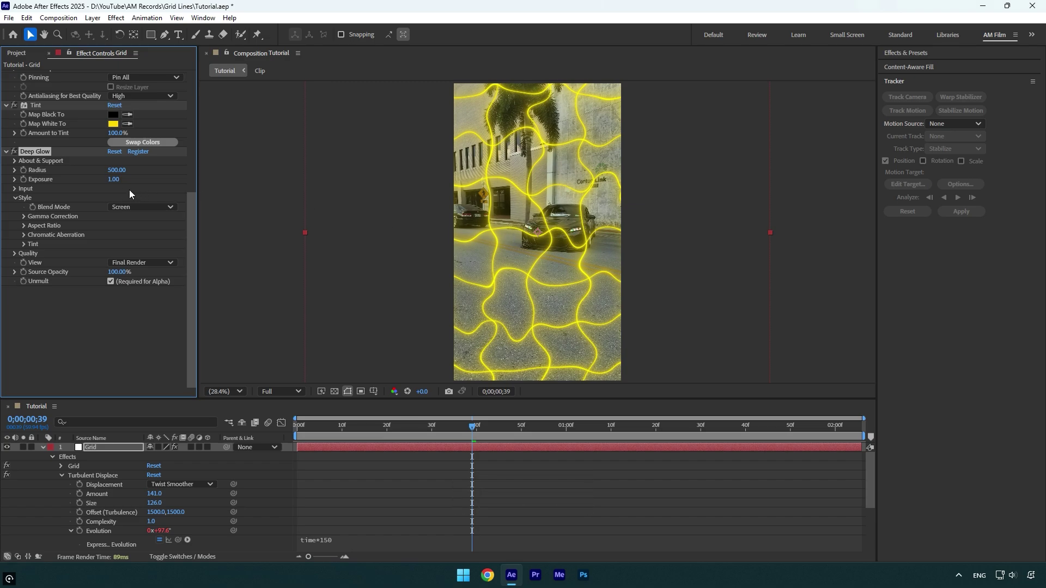
drag(109, 181, 103, 181)
drag(453, 425, 297, 428)
key(space)
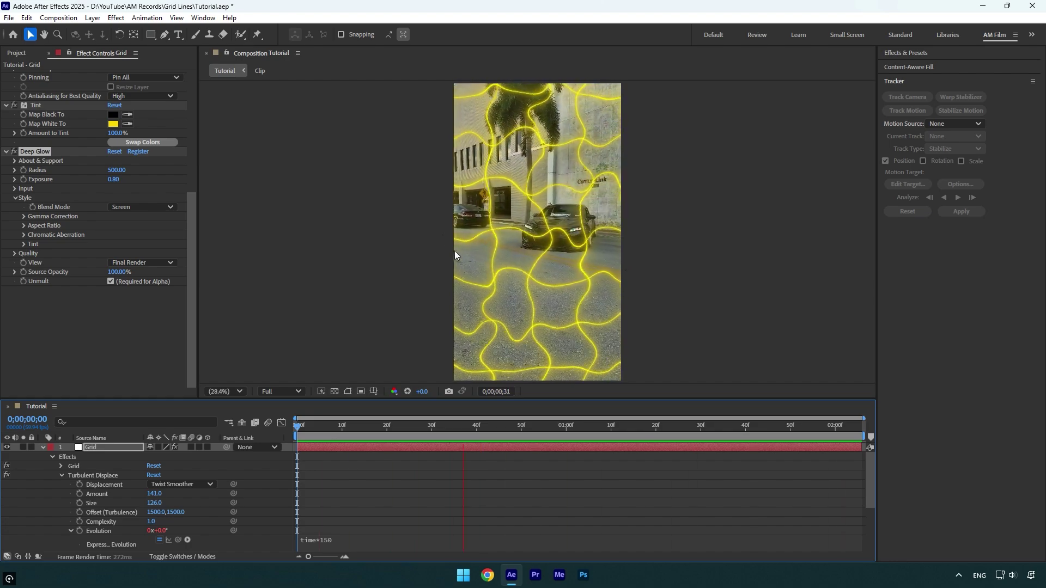
key(space)
key(u)
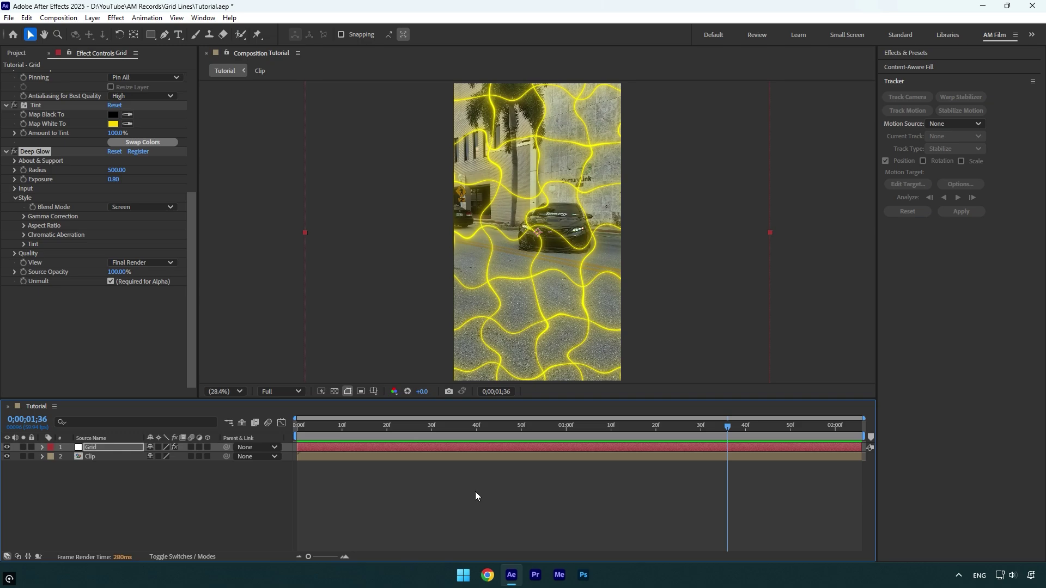
Solo the Clip layer and run 3D camera tracking on it.
click(23, 456)
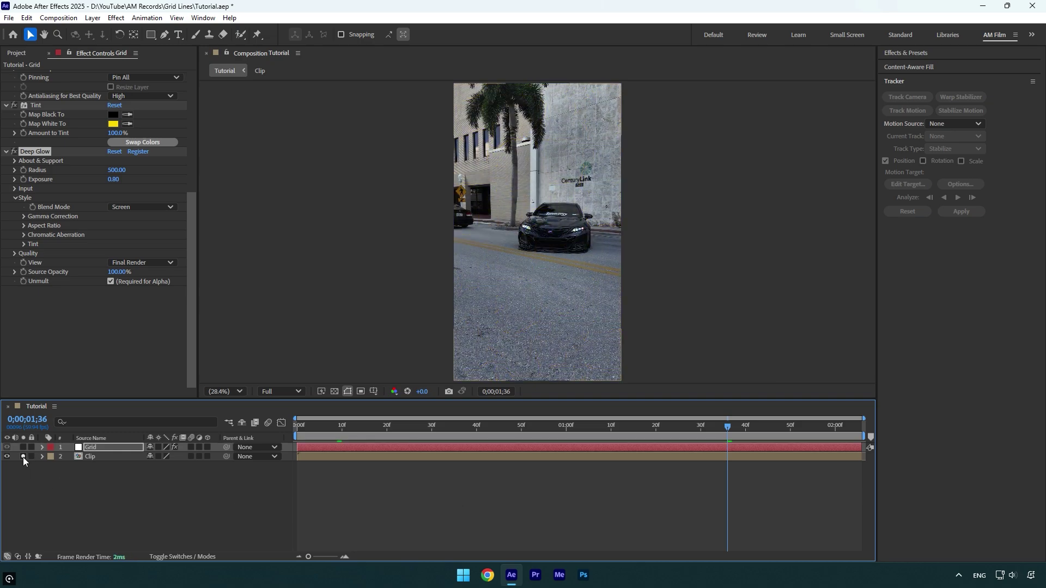
click(86, 457)
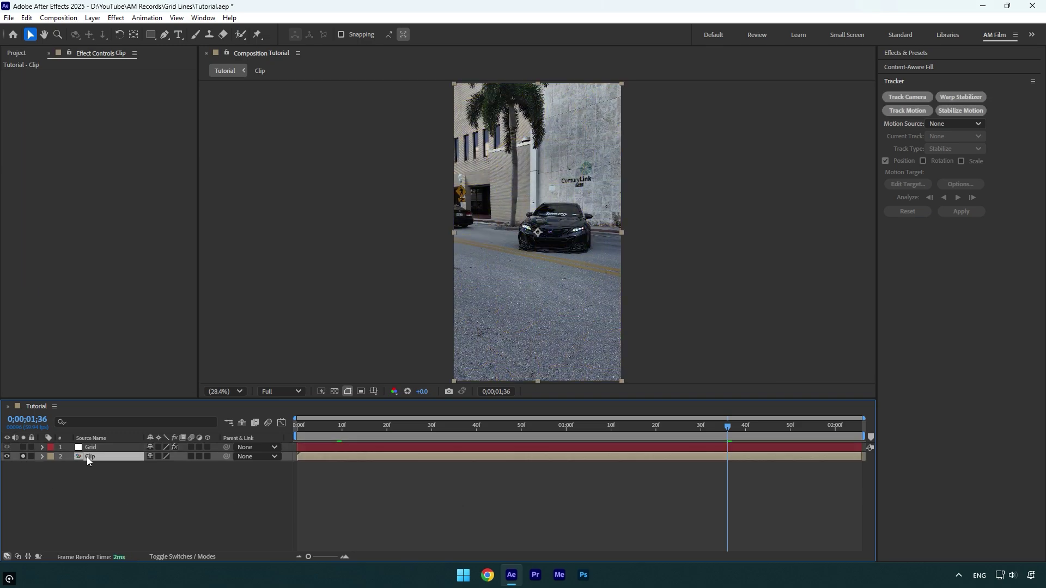
click(903, 97)
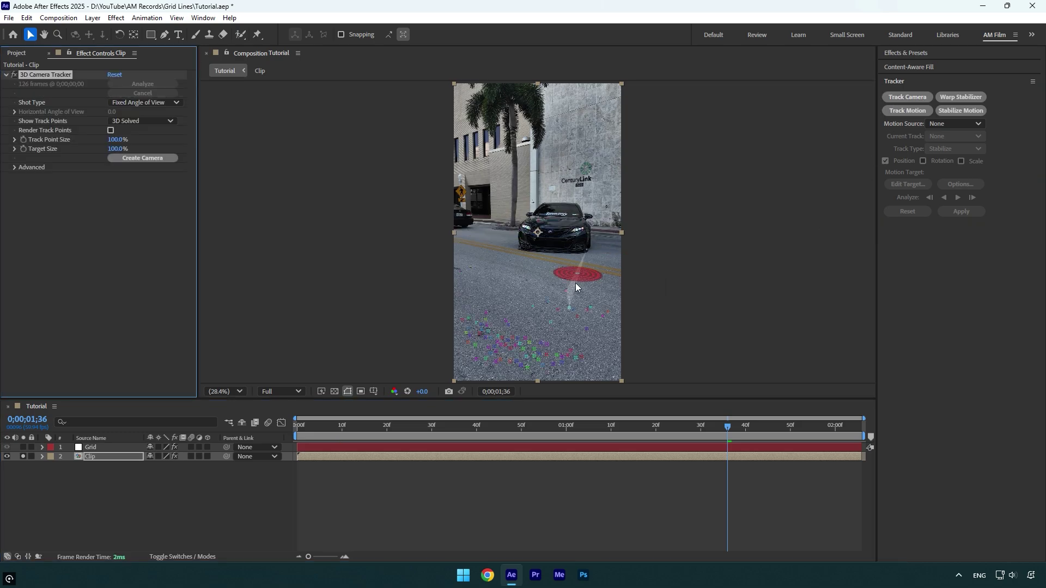
Create a solid and camera from a group of track points lying flat on the road in front of the car.
click(597, 297)
right_click(573, 309)
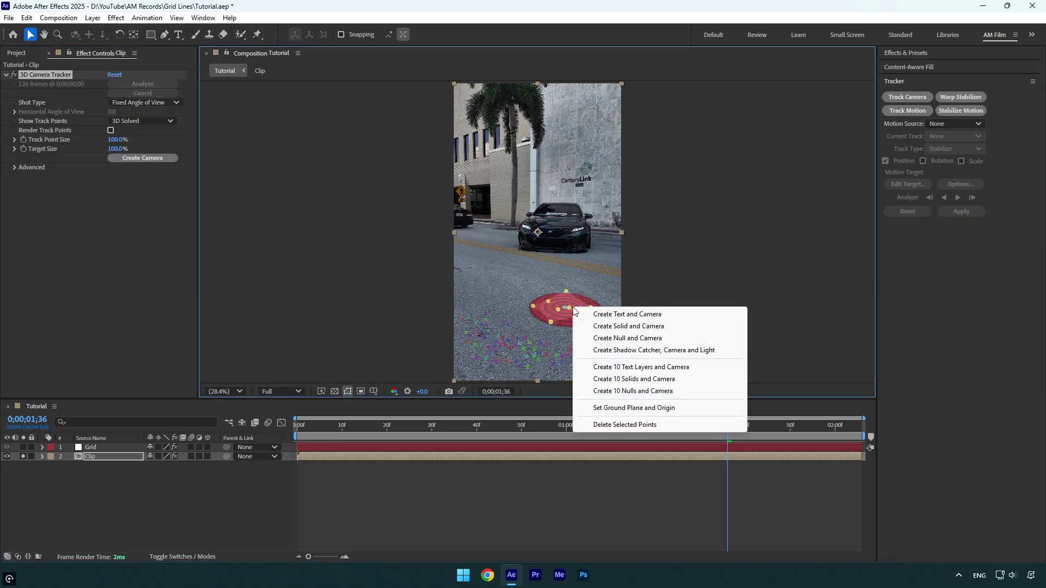
click(599, 327)
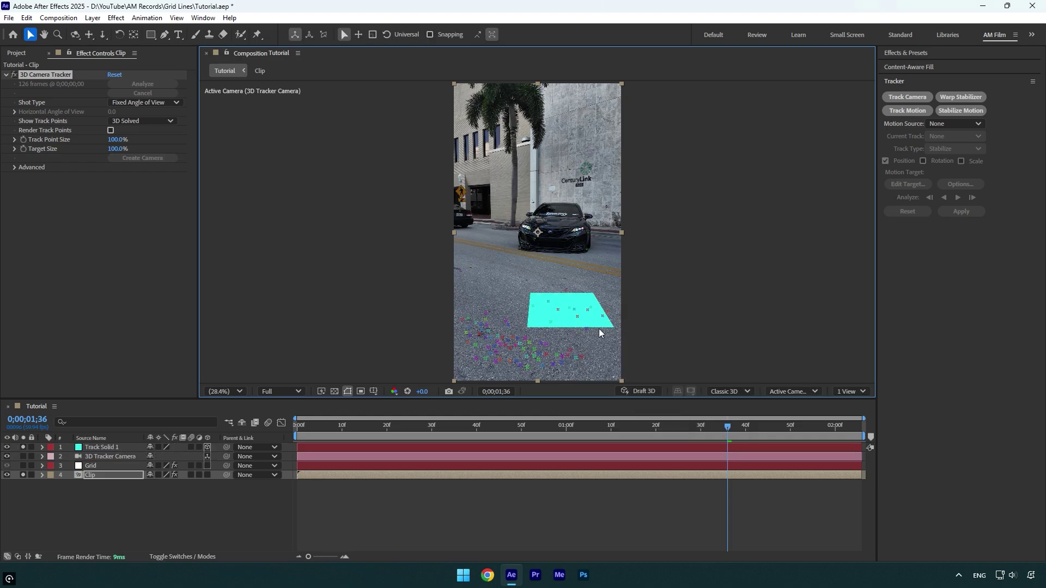
Turn off solo for Track Solid 1 and Clip, and make the Grid layer 3D.
click(21, 448)
click(24, 475)
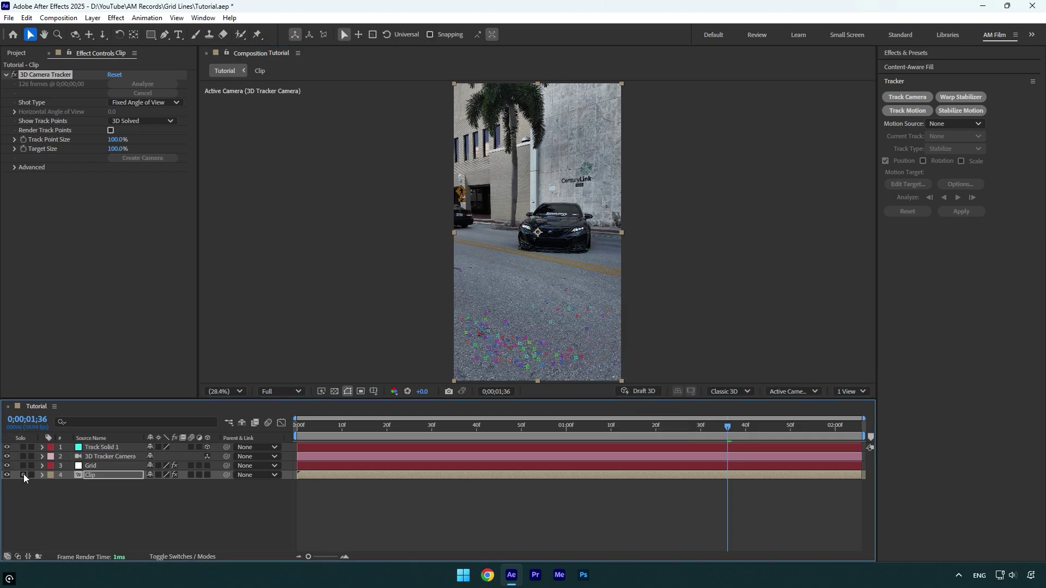
click(91, 466)
click(208, 467)
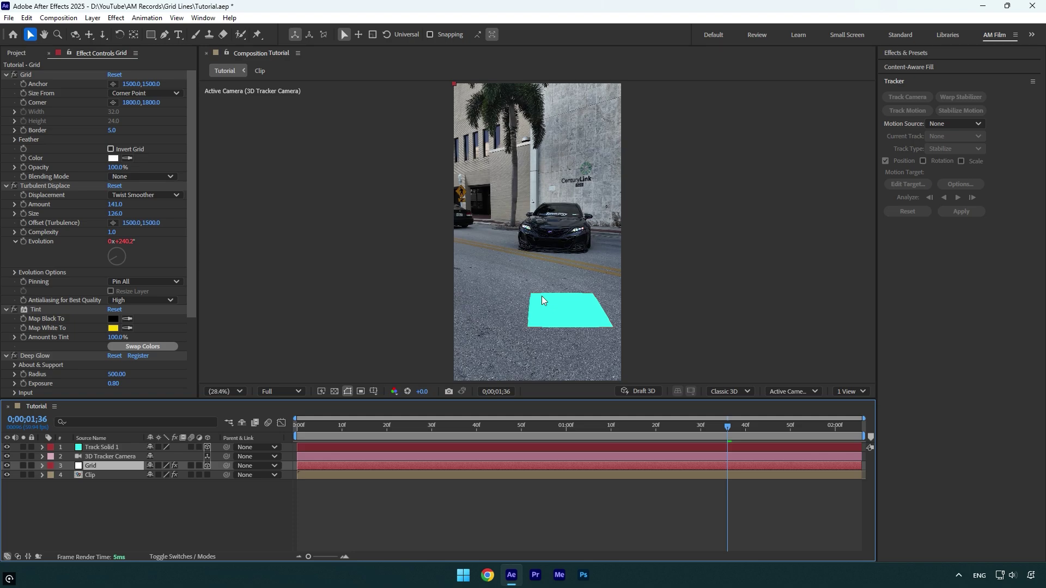
Copy the Z position of Track Solid 1 and paste it as the Grid layer's Z position, 6163.8.
click(105, 448)
key(p)
click(198, 457)
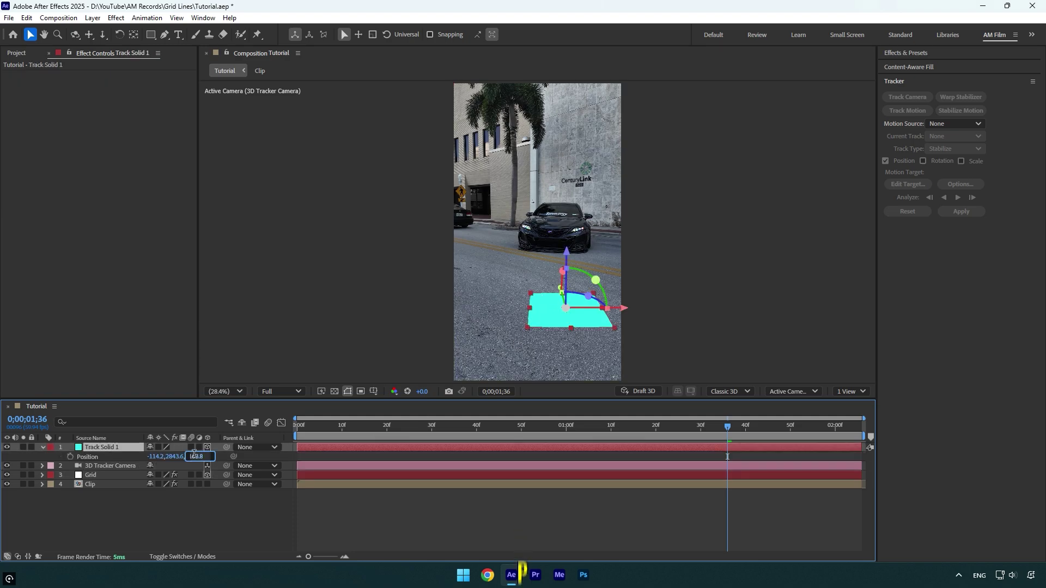
key(ctrl+c)
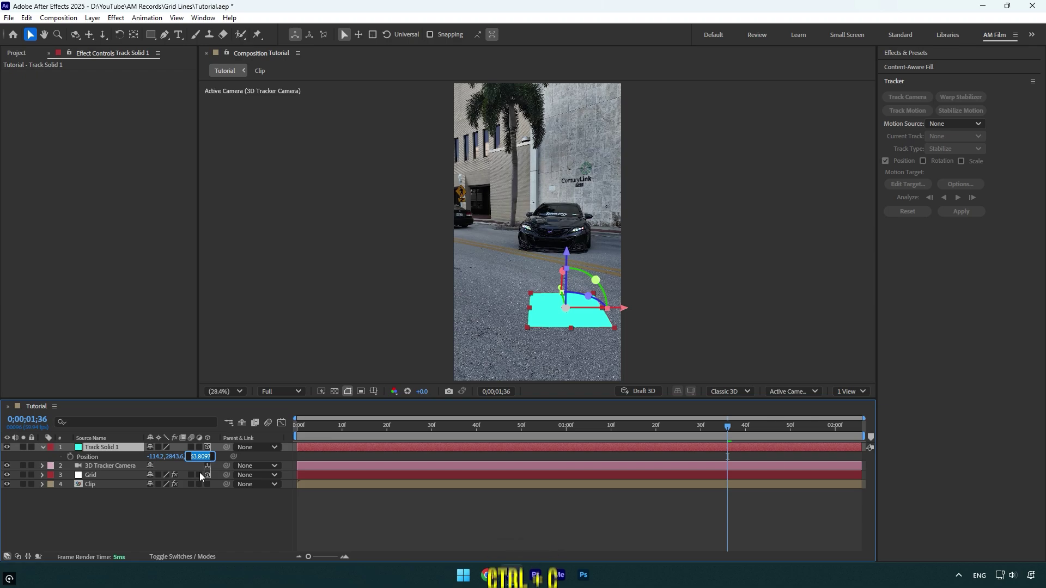
click(90, 475)
key(p)
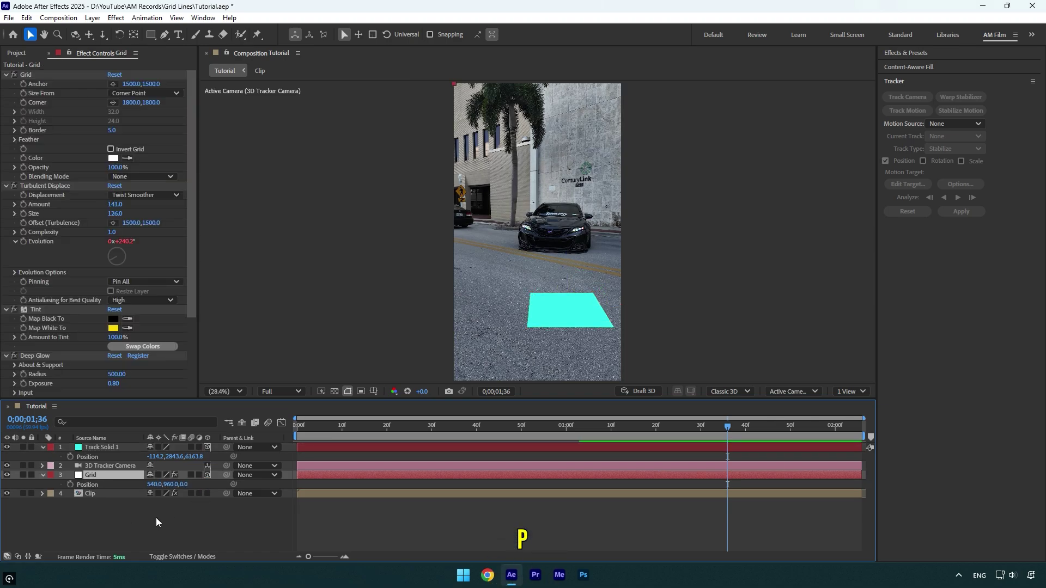
click(184, 484)
key(ctrl+v)
key(Return)
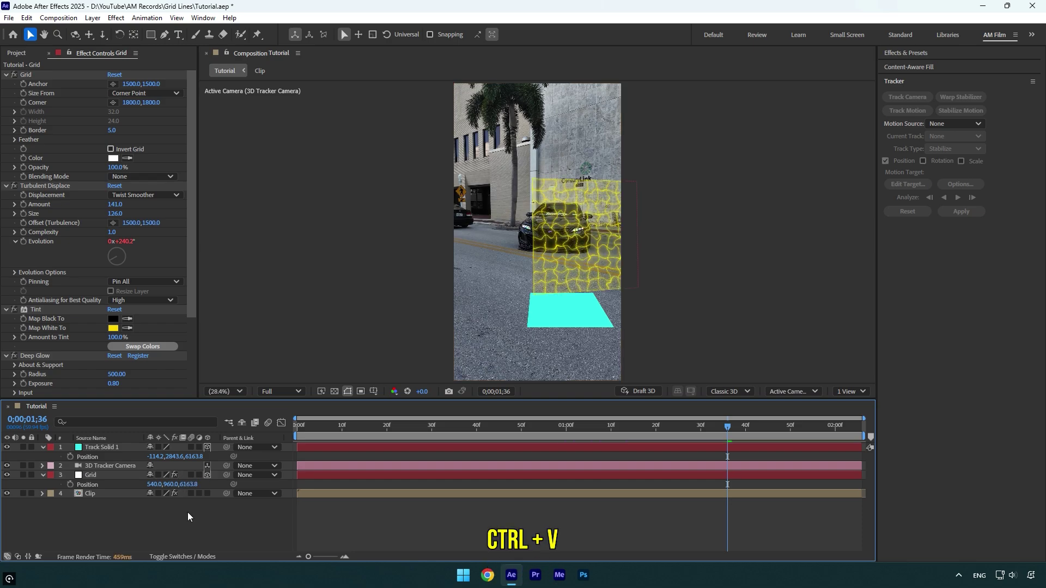
At about frame 59, scale the Grid layer up to 407%.
drag(727, 428, 562, 437)
click(105, 475)
key(s)
drag(180, 484, 311, 459)
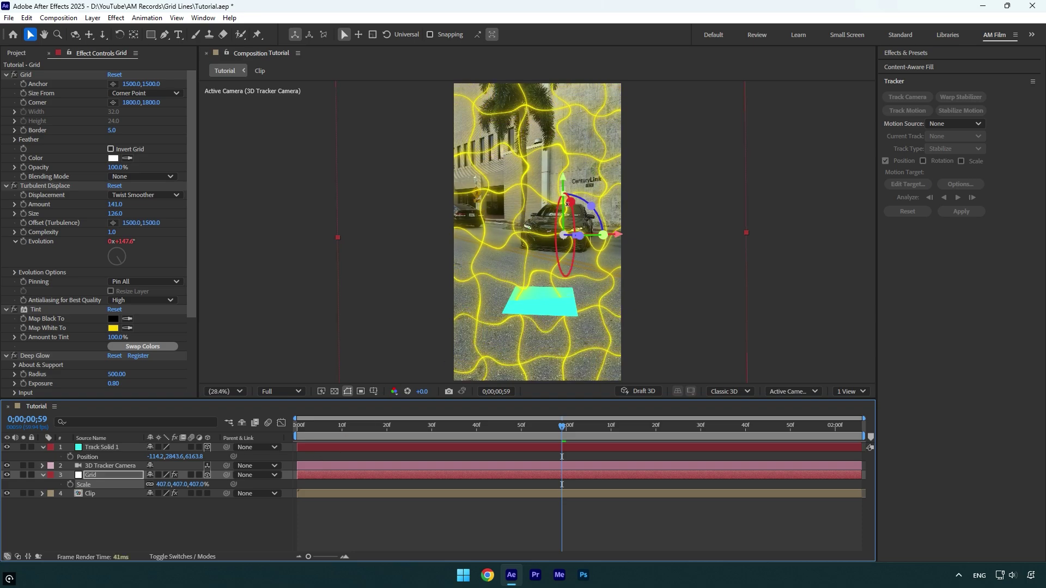
Rotate the Grid layer to lie flat, lower it onto the road, and turn it to follow the street's direction.
drag(570, 203, 569, 240)
drag(569, 178, 572, 226)
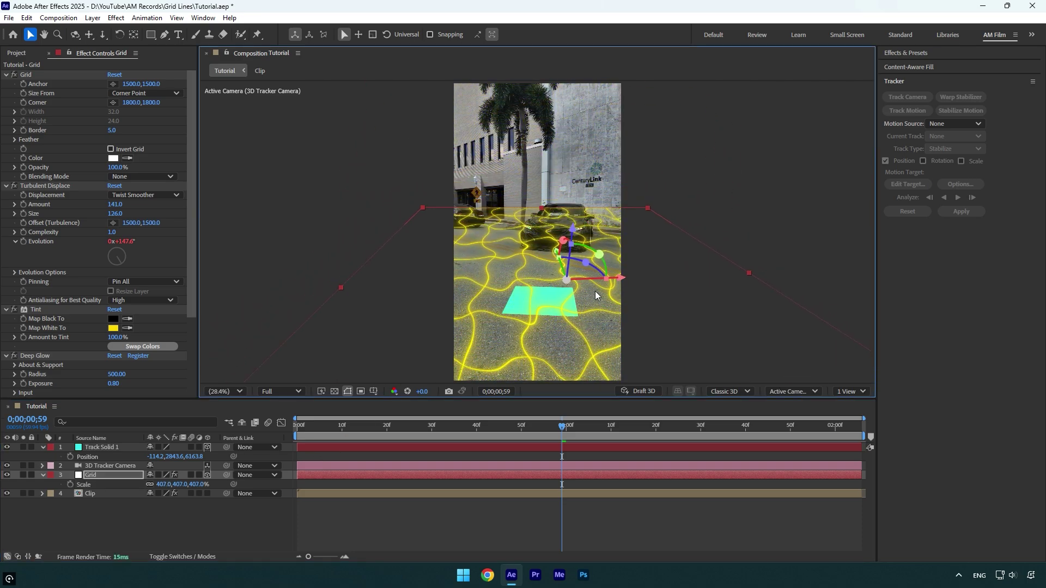
drag(589, 269, 575, 286)
Preview the composition from the start and fine-tune the Grid layer's placement on the road at 0;00;01;37.
drag(562, 427, 154, 457)
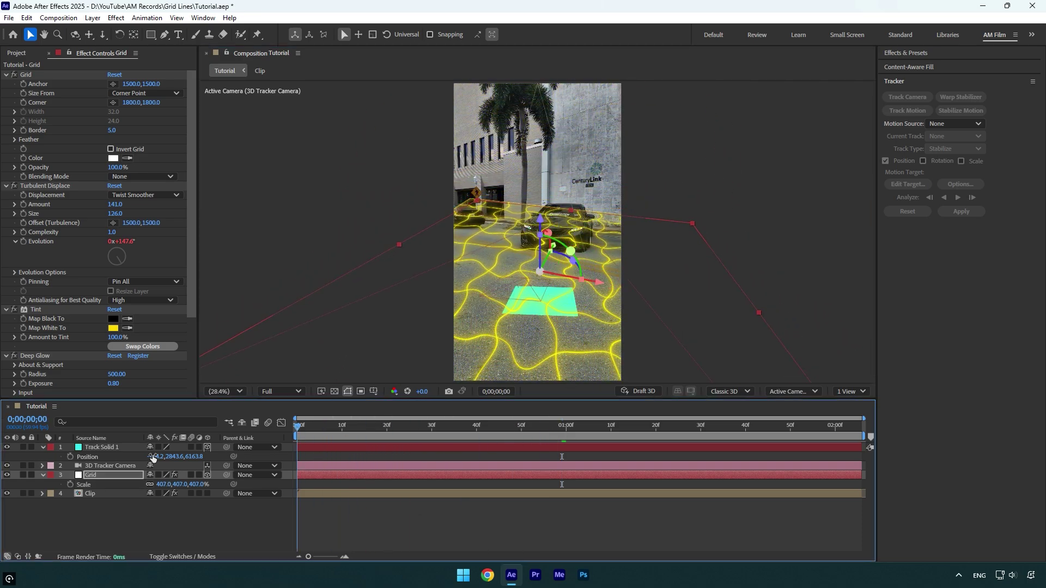
key(space)
key(space)
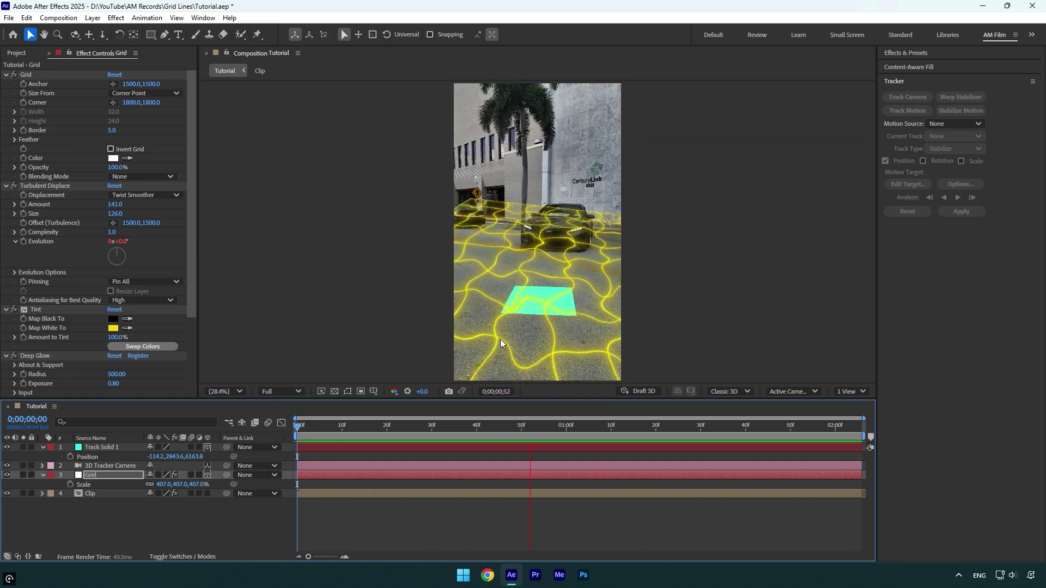
key(space)
drag(594, 247, 613, 287)
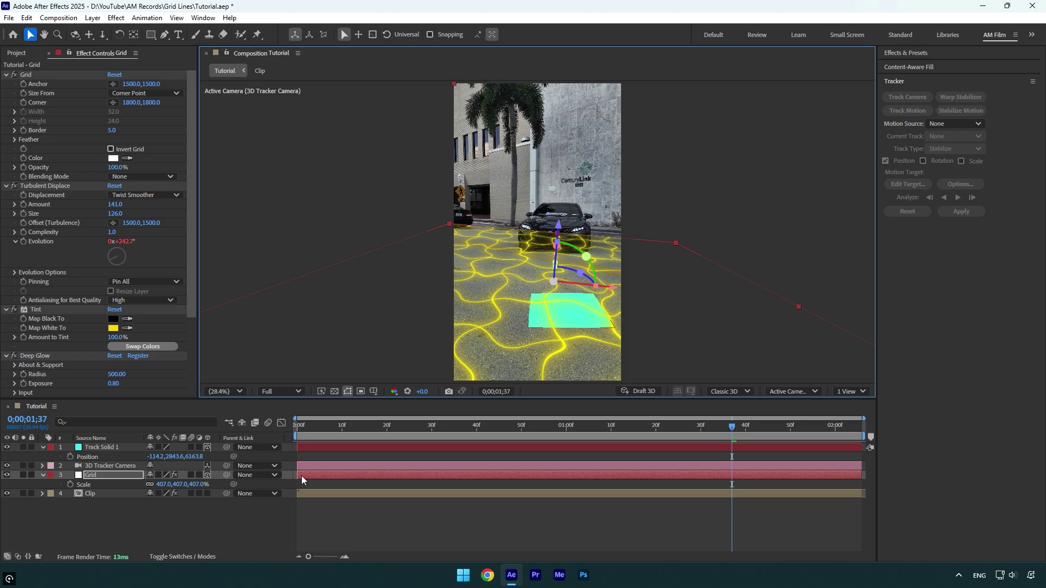
Duplicate the Clip layer.
click(90, 496)
key(ctrl+d)
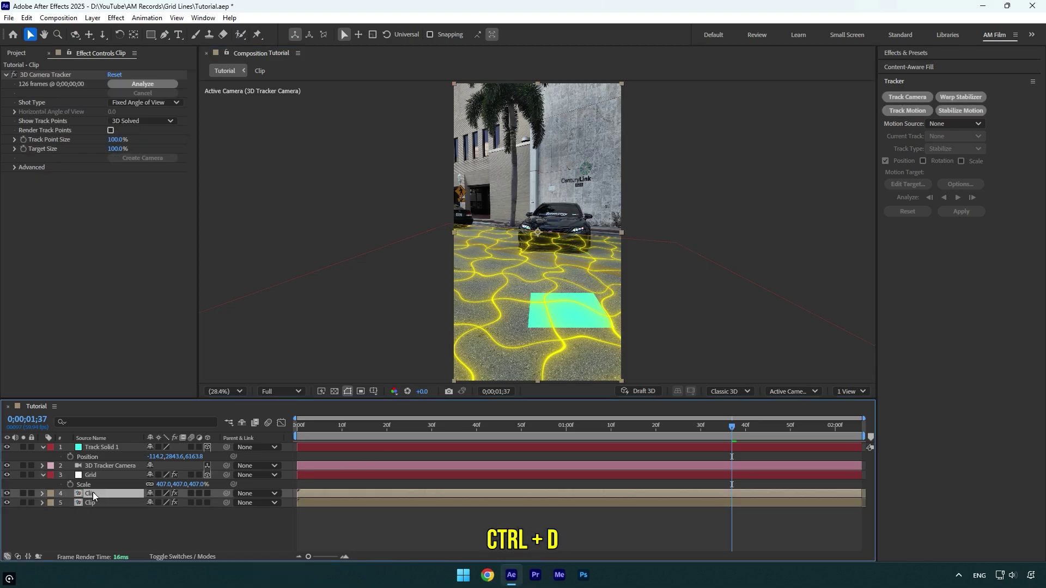
Move the duplicated Clip layer to the top of the layer stack and rename it Foreground.
drag(92, 492, 101, 449)
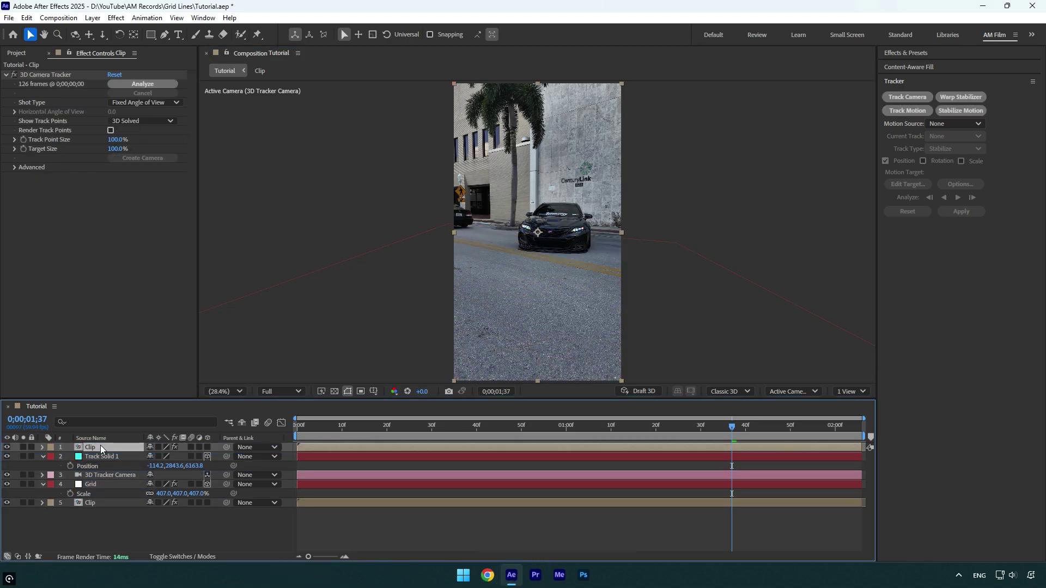
key(Return)
text(Foregrou)
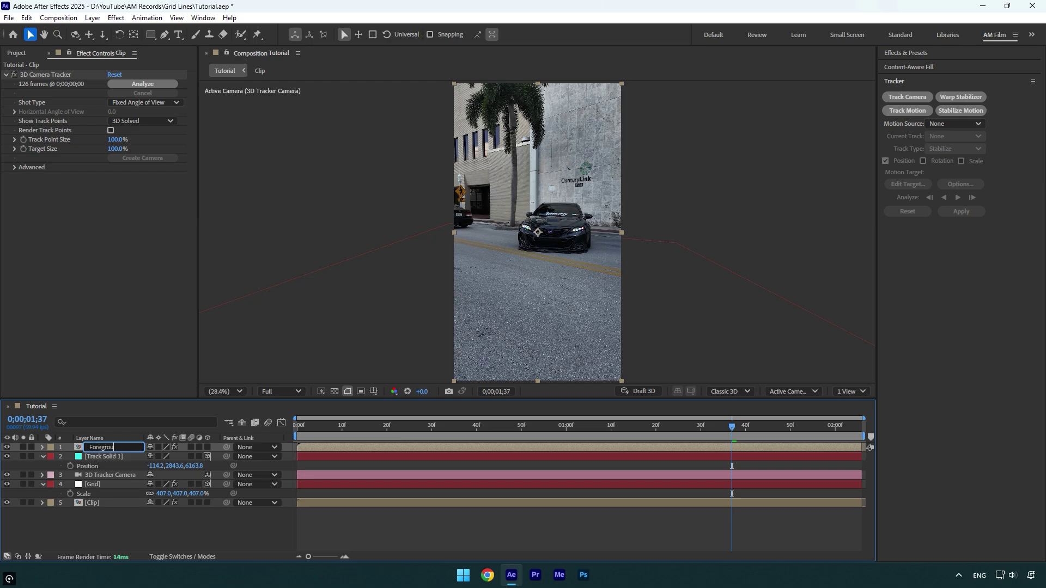
text(nd)
key(Return)
Remove the 3D Camera Tracker effect from the Foreground layer and open that layer at the first frame with the Roto Brush tool.
click(61, 74)
key(Delete)
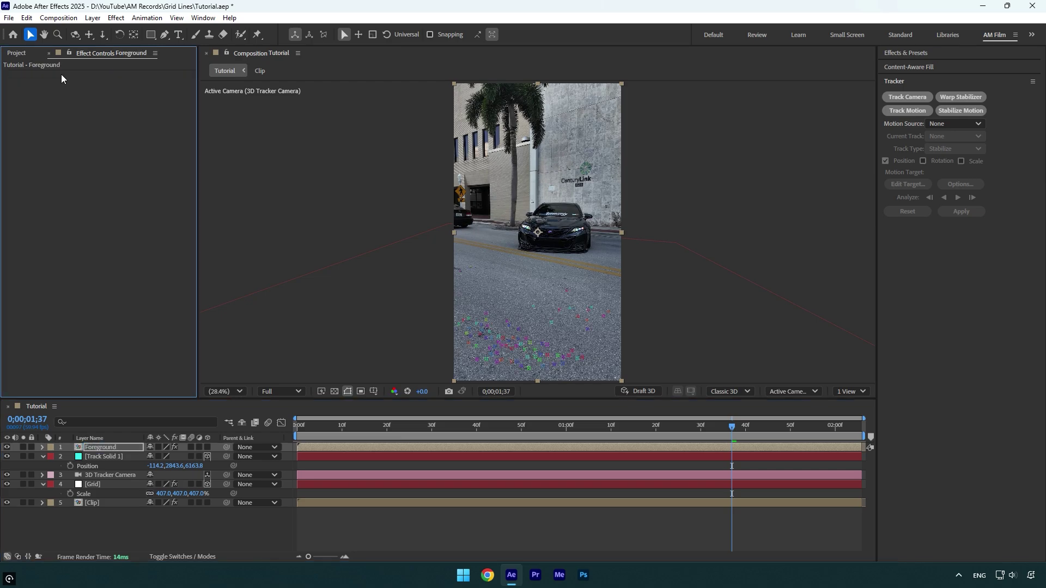
click(299, 436)
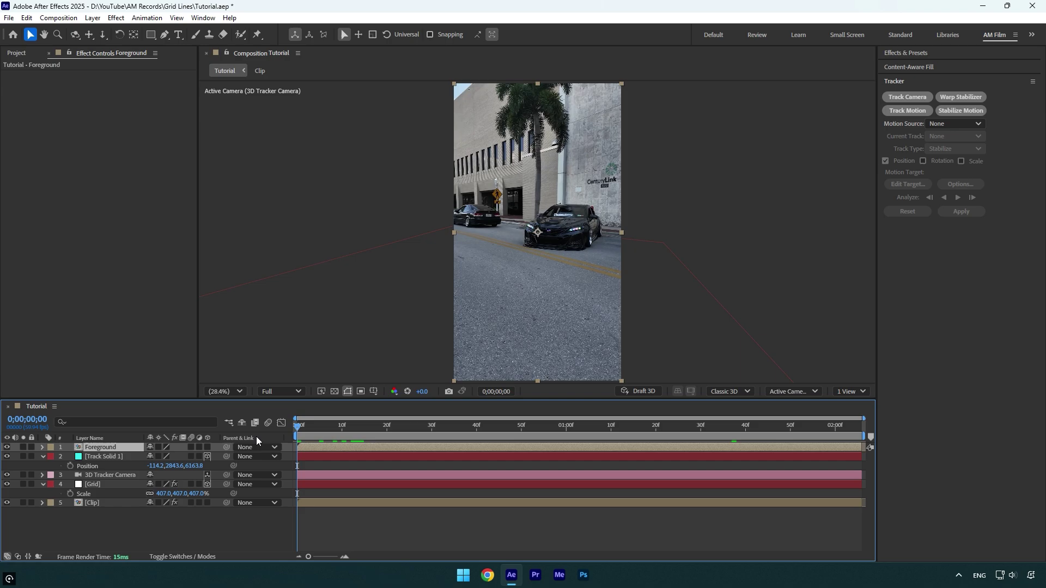
click(241, 36)
double_click(97, 448)
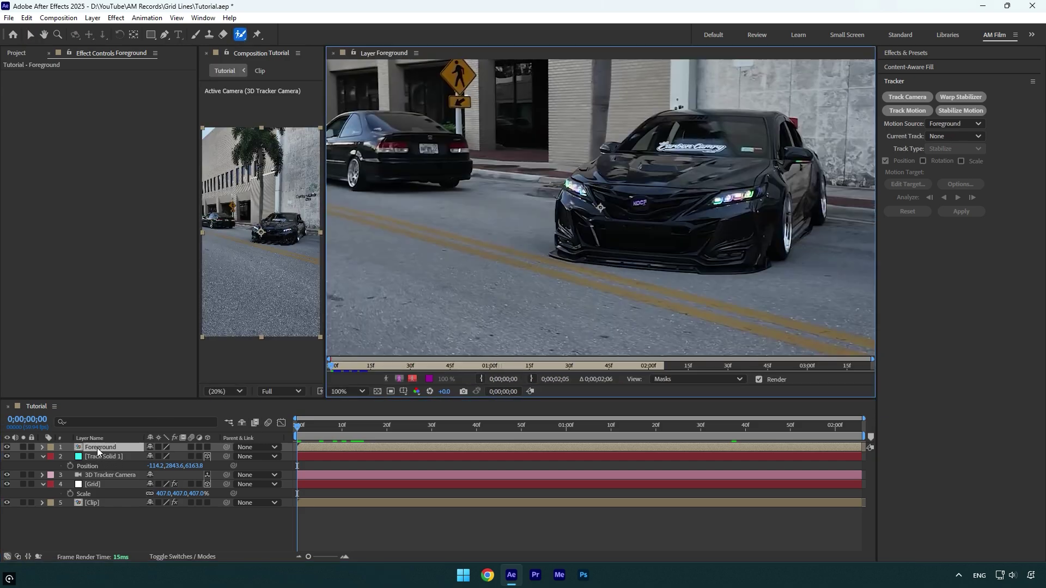
Paint Roto Brush foreground strokes over the road until the whole road surface below the cars is selected.
scroll(587, 141, down, 1)
drag(474, 225, 615, 300)
drag(575, 261, 701, 263)
drag(641, 306, 576, 350)
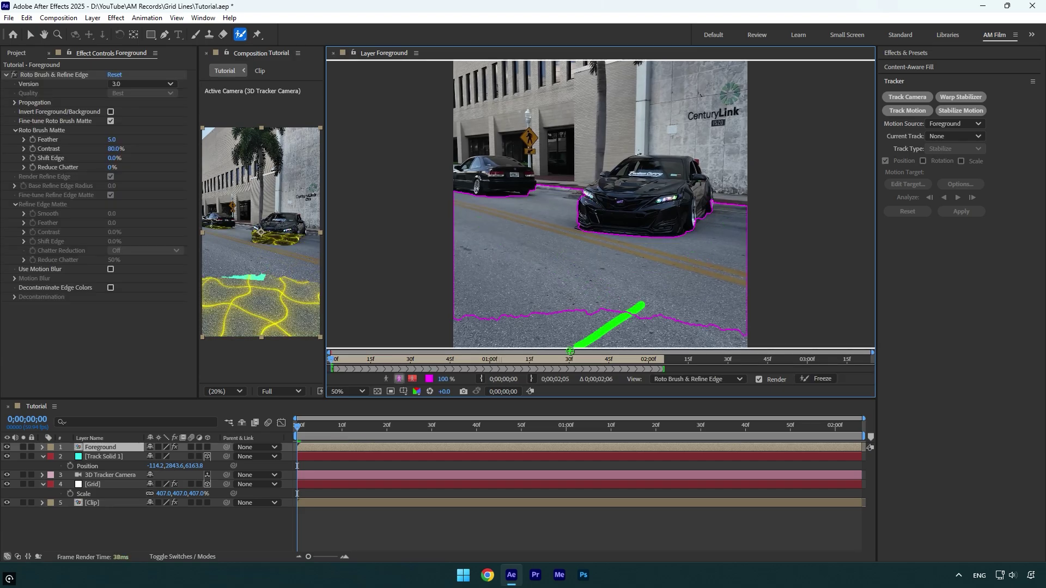
scroll(567, 327, down, 2)
drag(569, 281, 654, 327)
Subtract the front car's wheel and headlight areas and the rear car's edge from the road's Roto Brush selection.
scroll(604, 204, up, 3)
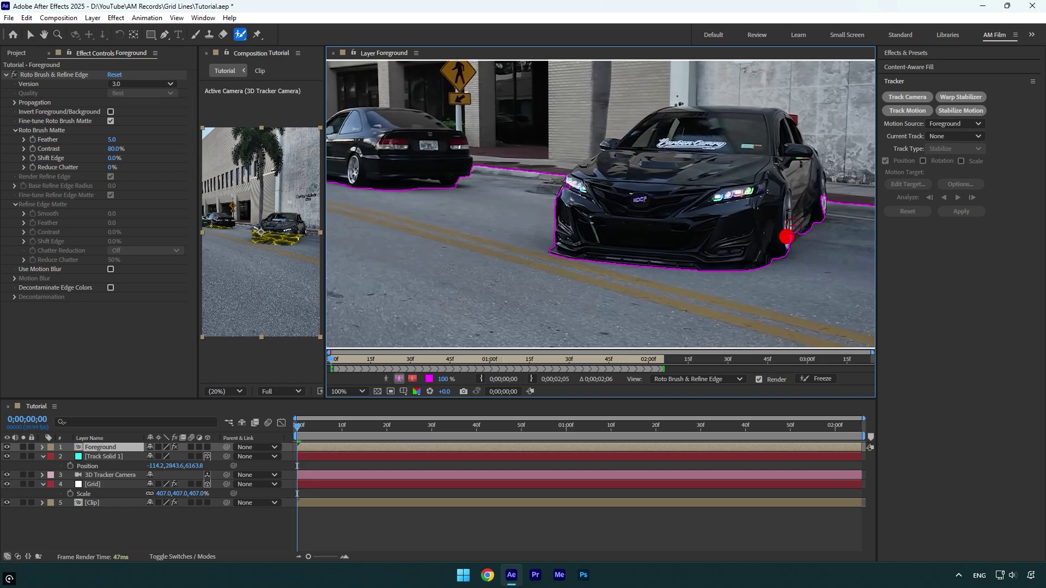
mouse_move(581, 179)
mouse_down()
mouse_move(566, 230)
mouse_move(570, 186)
mouse_up()
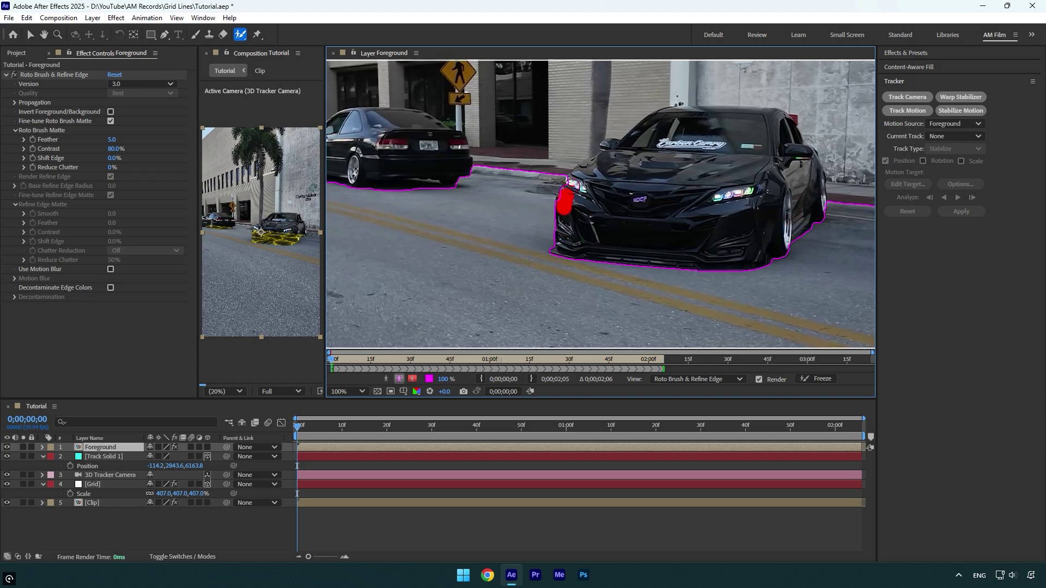
drag(461, 158, 569, 169)
key(comma)
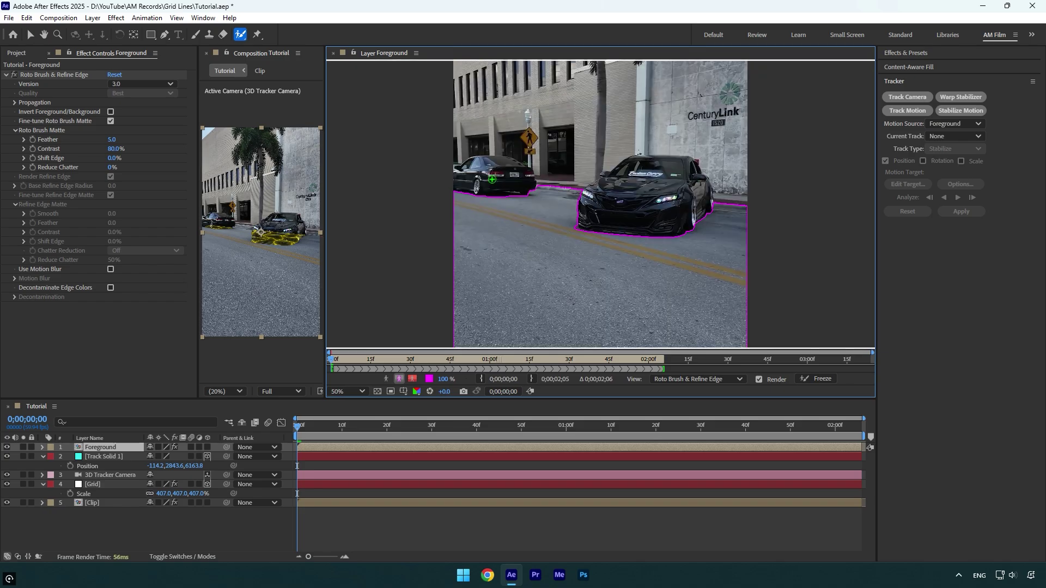
Invert the Roto Brush foreground and background, and set the matte's Feather to 10.
click(110, 111)
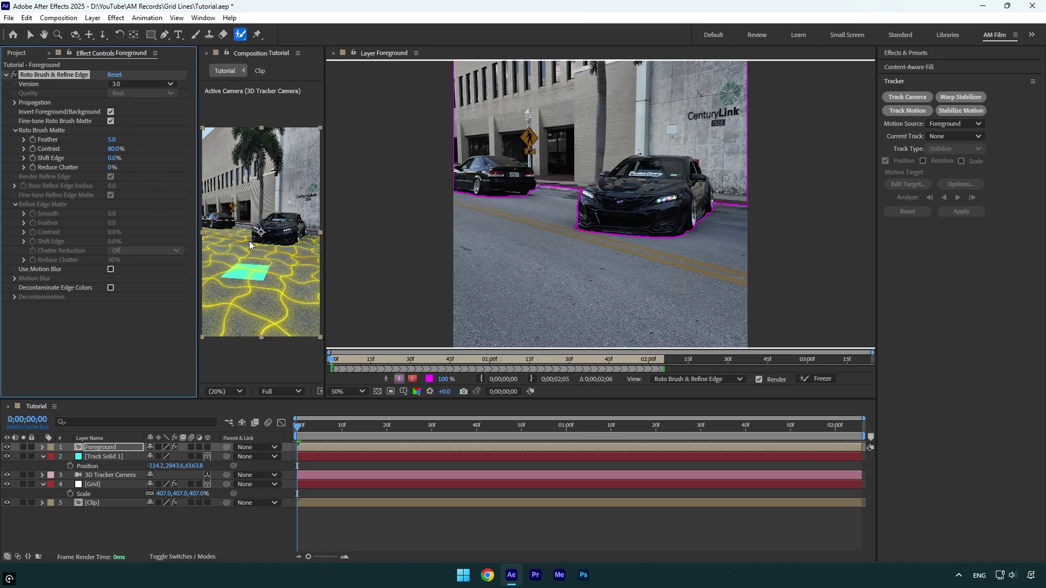
click(111, 140)
key(Return)
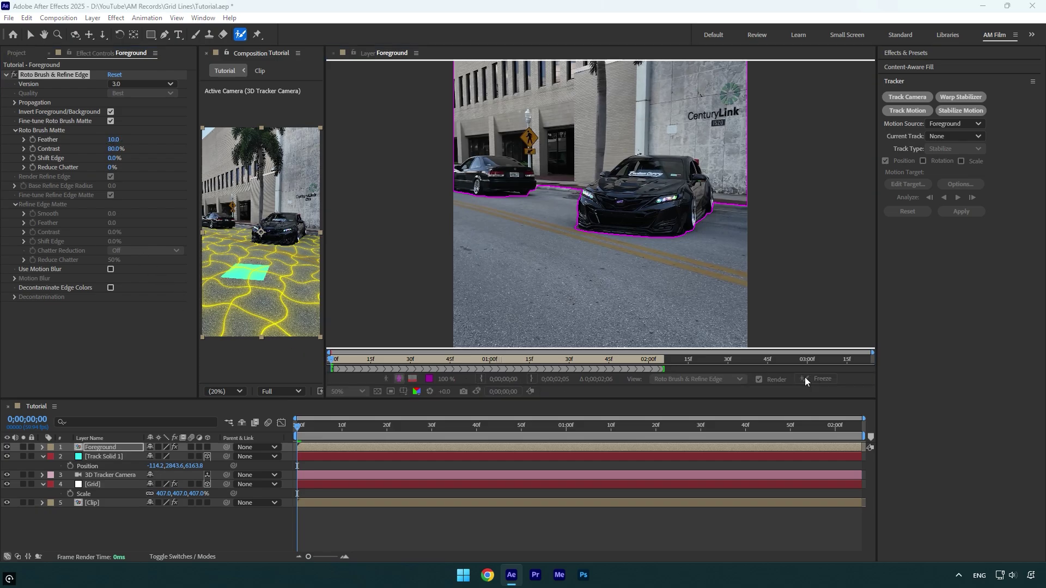
Freeze the Roto Brush propagation for the Foreground layer and close its layer view.
click(806, 378)
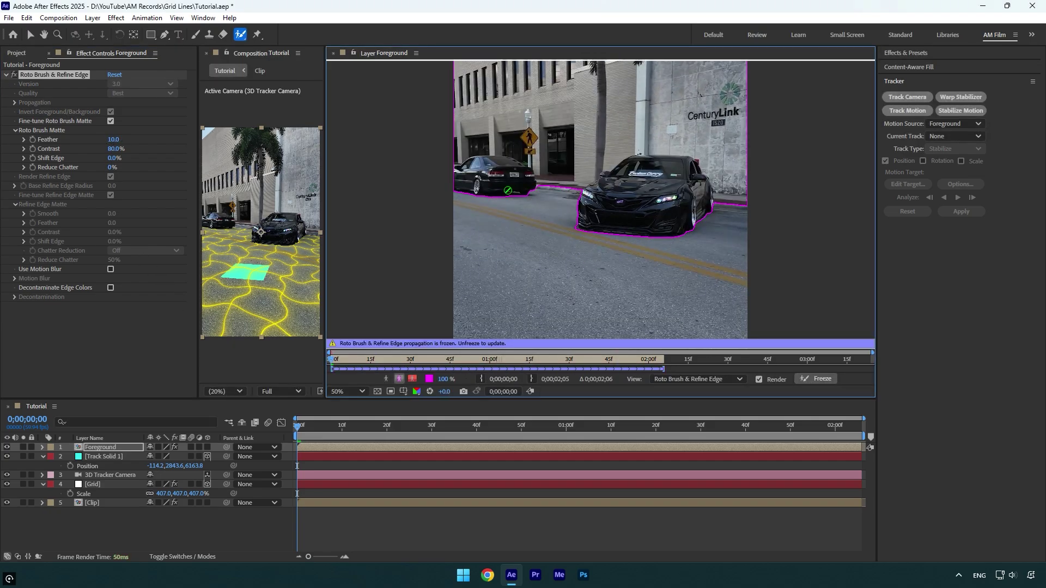
click(333, 53)
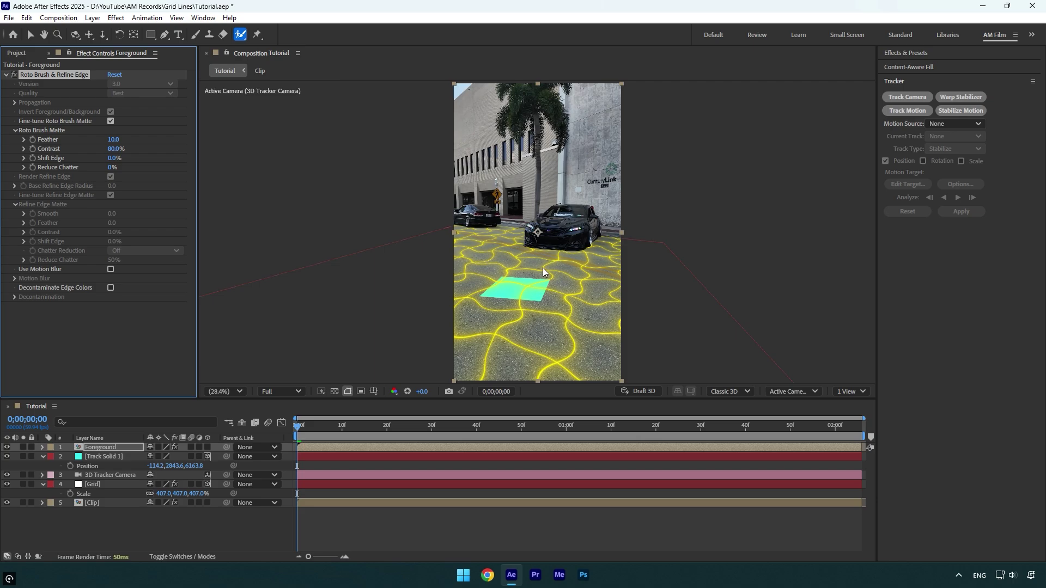
Scale the Grid layer up to 544.6% and reposition it so it covers the road.
key(v)
click(94, 484)
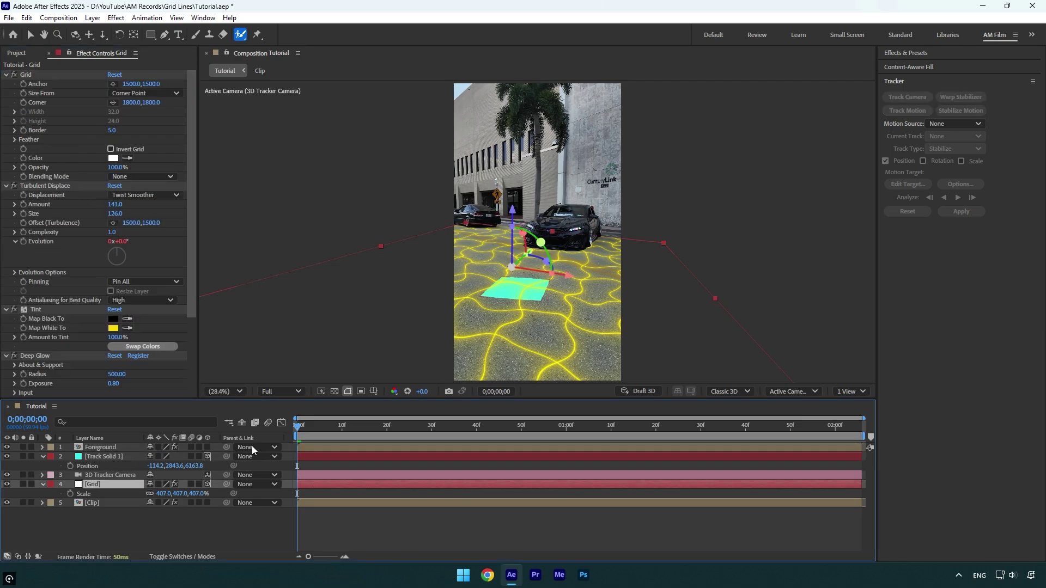
drag(559, 280, 695, 250)
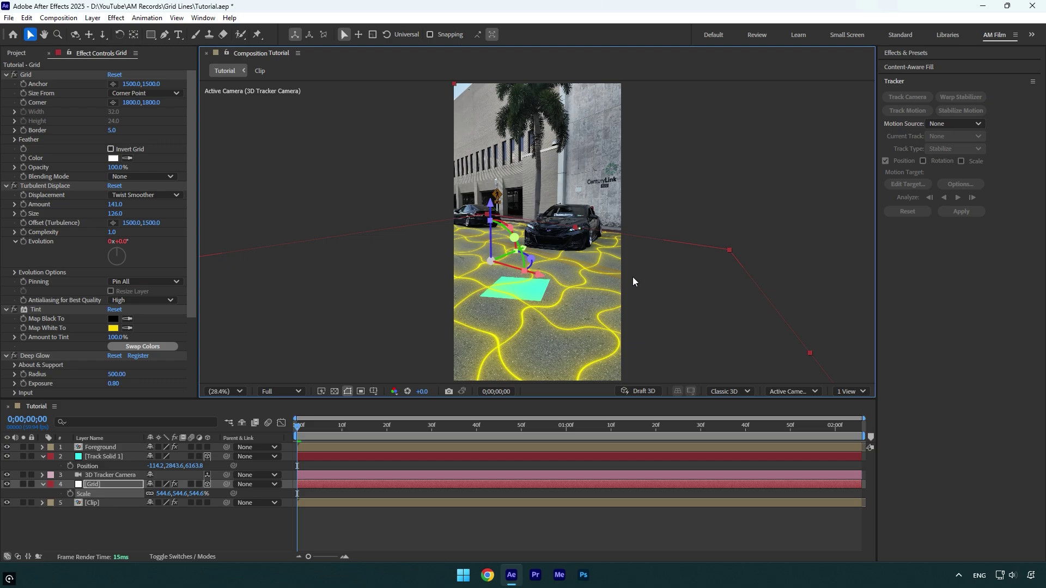
Hide the Track Solid 1 layer and preview the composition from the start.
click(7, 457)
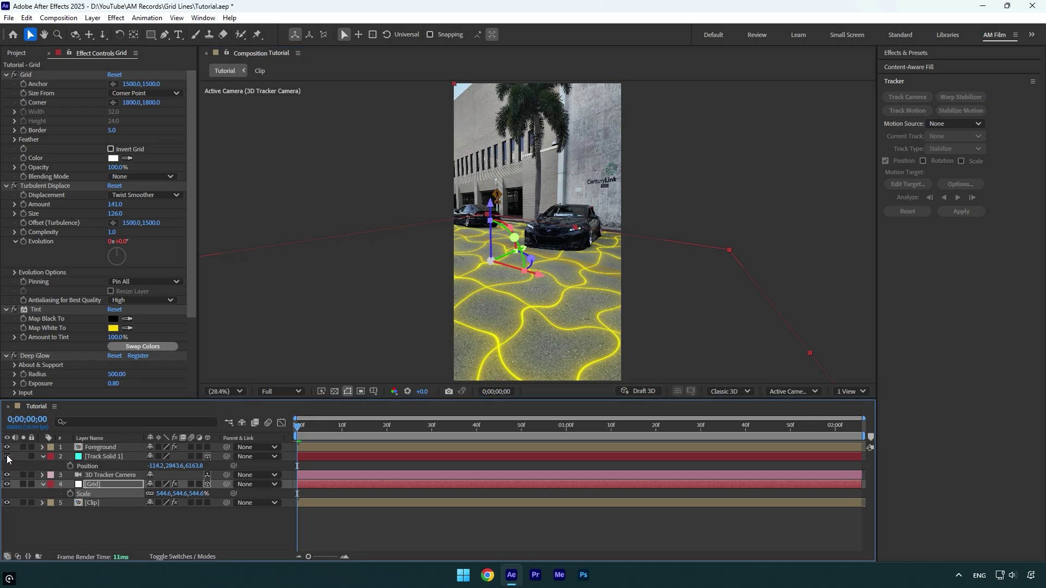
click(145, 525)
key(space)
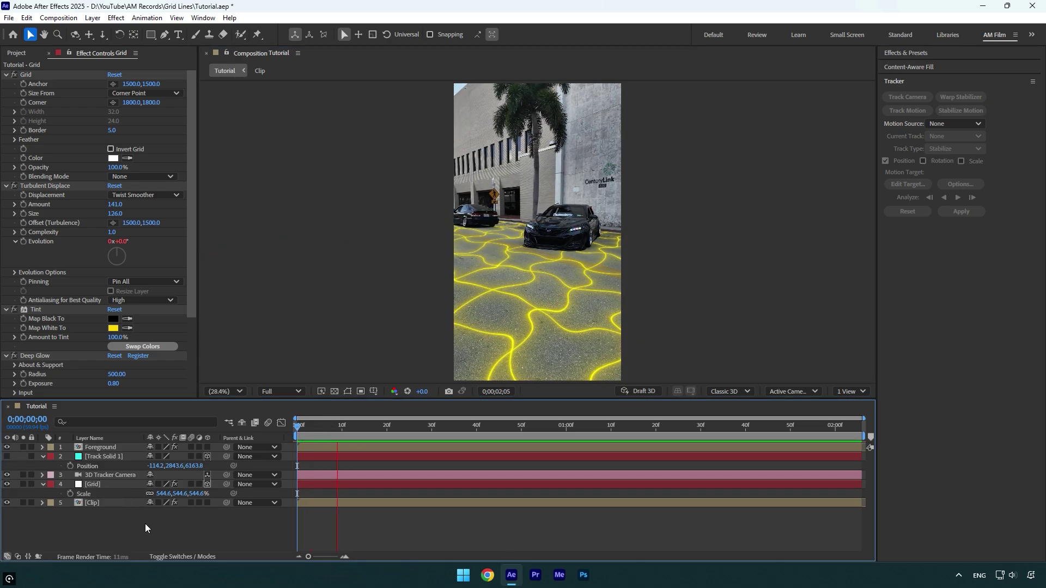